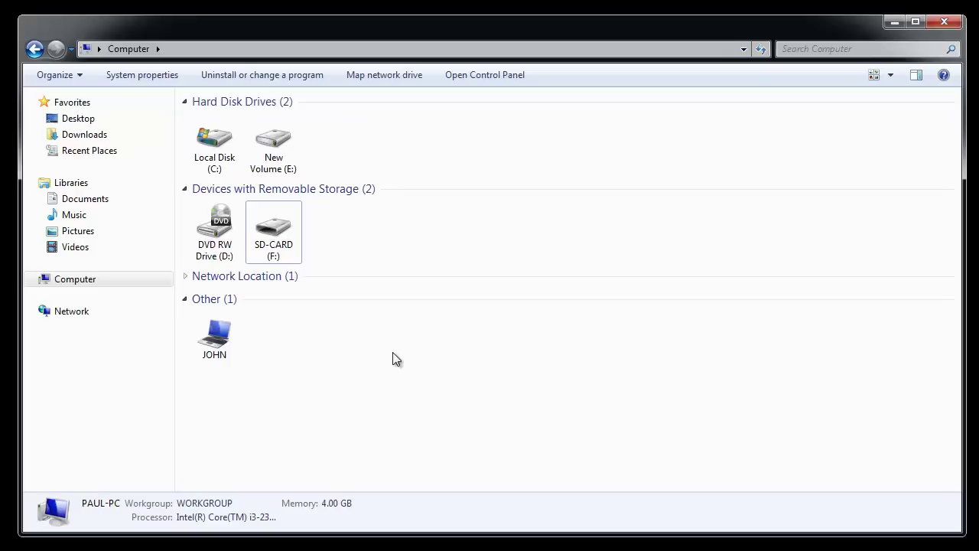
Quick-format the SD-CARD (F:) drive as NTFS, erasing all its data.
{"action": "right_click", "coordinate": [280, 233]}
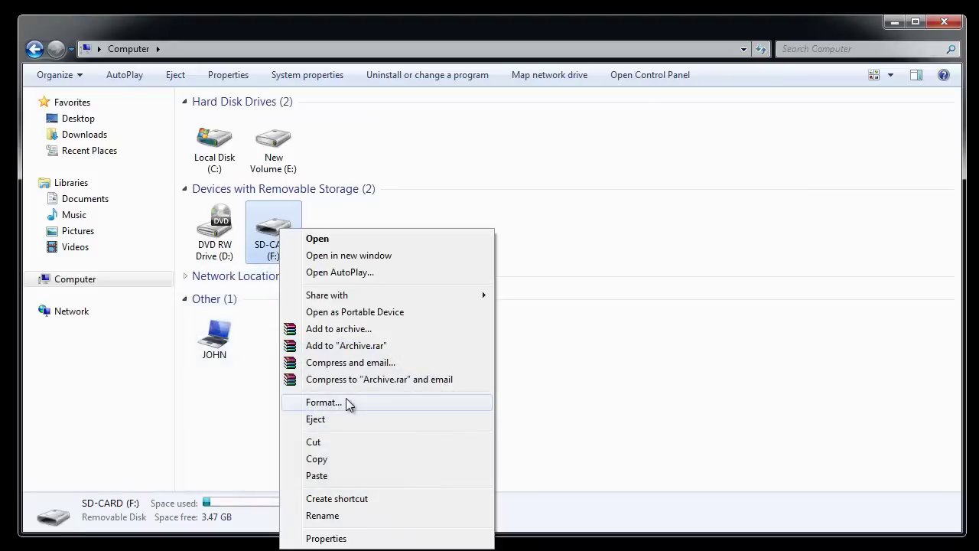
{"action": "left_click", "coordinate": [346, 399]}
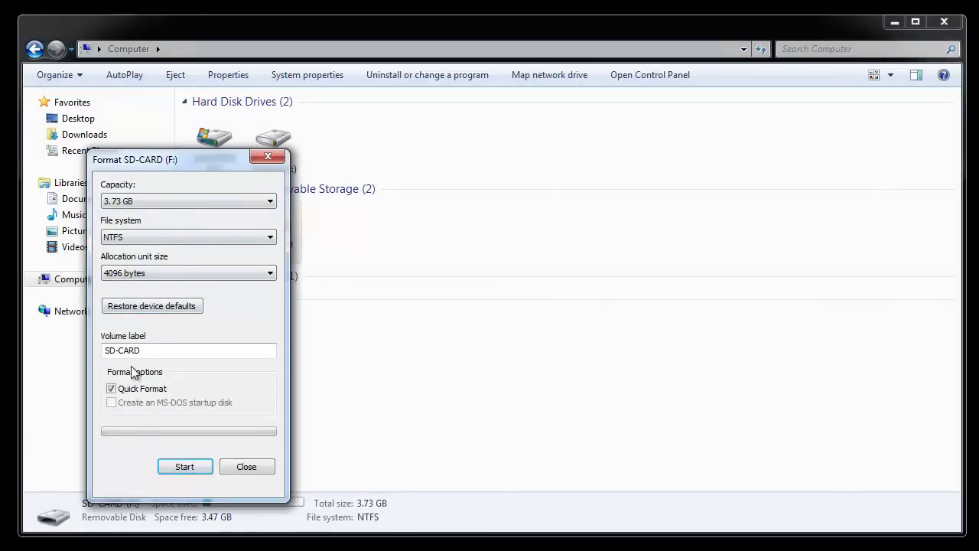
{"action": "left_click", "coordinate": [183, 466]}
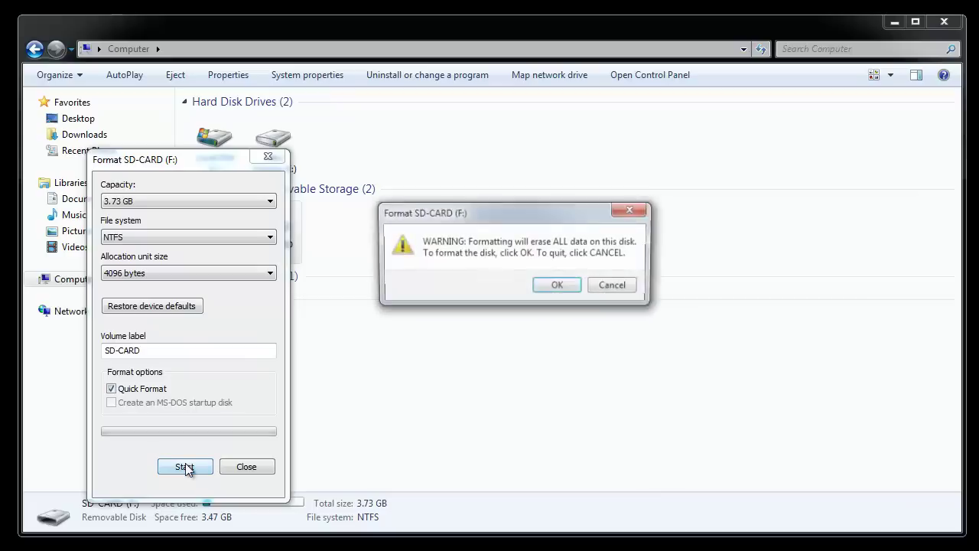
{"action": "left_click", "coordinate": [557, 286]}
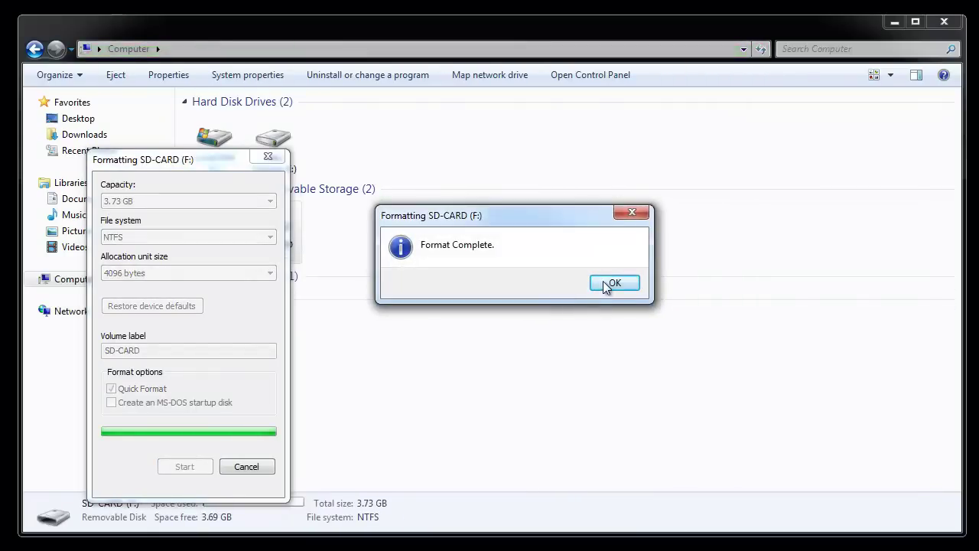
{"action": "left_click", "coordinate": [616, 283]}
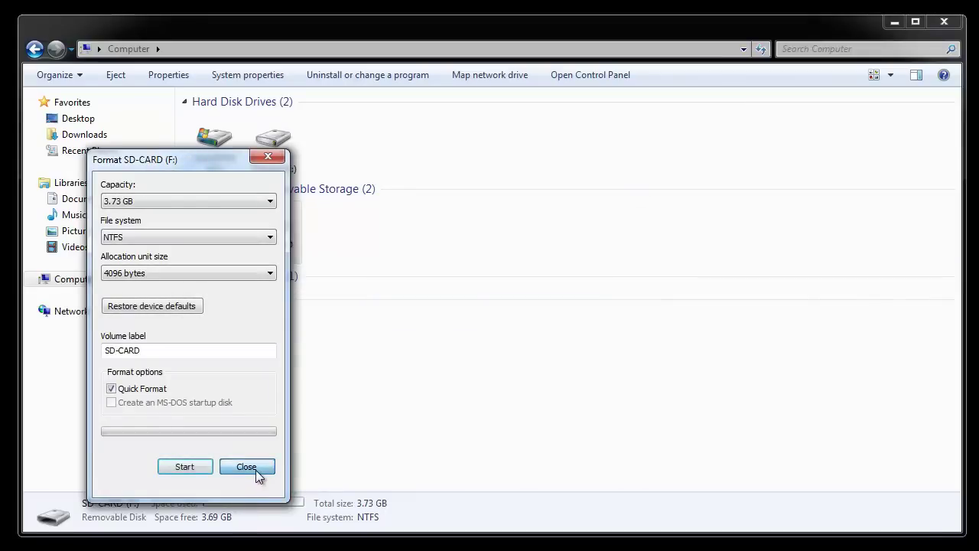
{"action": "left_click", "coordinate": [255, 470]}
{"action": "left_click", "coordinate": [381, 375]}
Confirm the SD card is now empty, return to Computer, and minimize Explorer.
{"action": "double_click", "coordinate": [273, 232]}
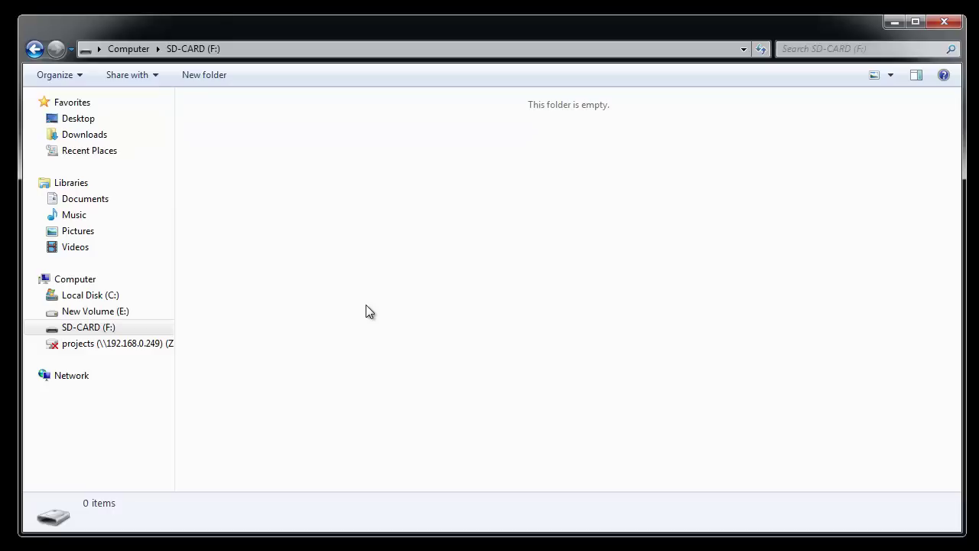
{"action": "left_click", "coordinate": [128, 48]}
{"action": "left_click", "coordinate": [894, 23]}
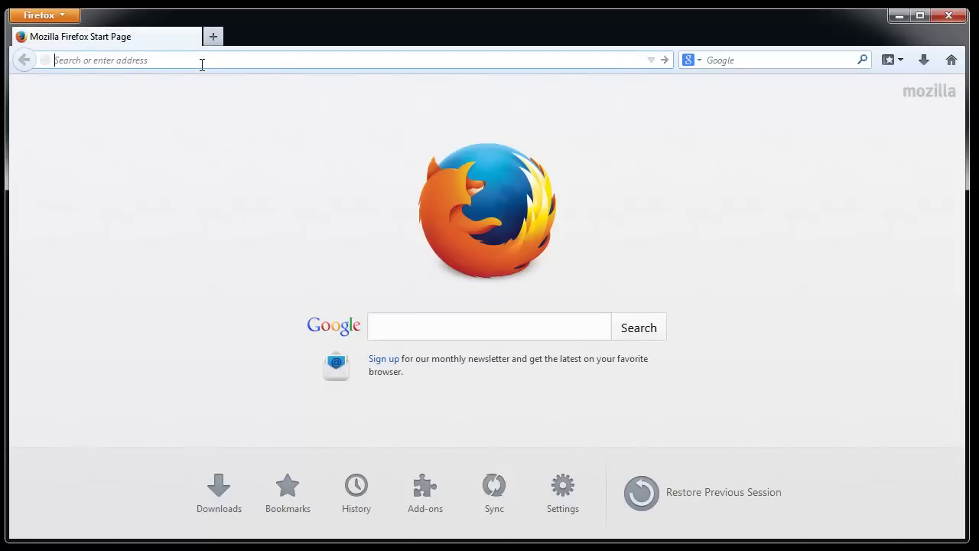
Load sdhccardrecovery.com/not-formatted-error.html and save the Windows recovery tool installer.
{"action": "type", "text": "sdhccardrecovery.com"}
{"action": "key", "text": "Return"}
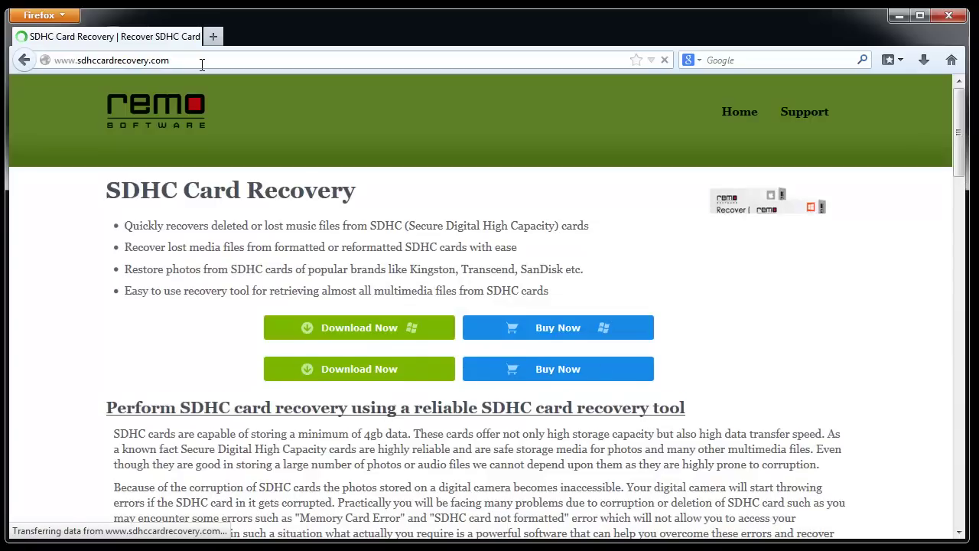
{"action": "left_click", "coordinate": [202, 64]}
{"action": "type", "text": "/"}
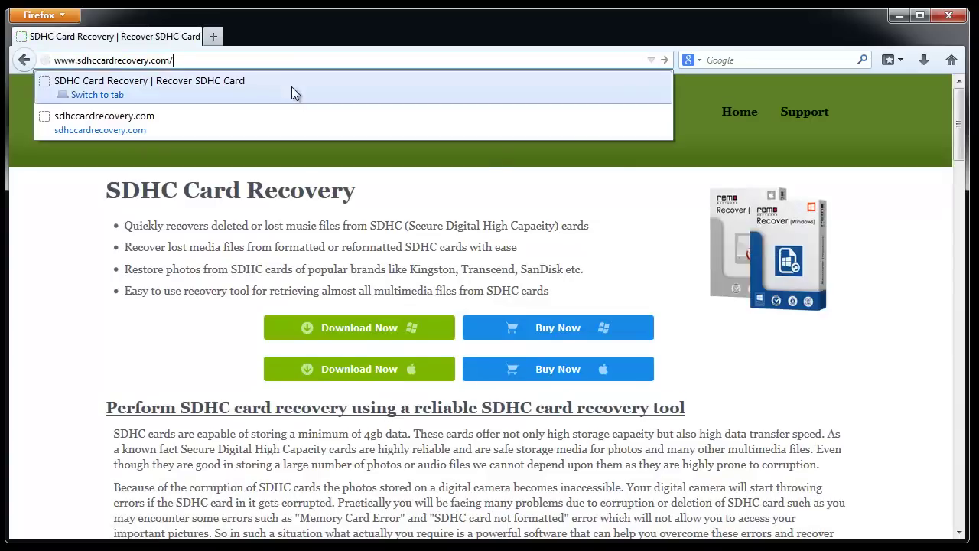
{"action": "type", "text": "not"}
{"action": "type", "text": "-fo"}
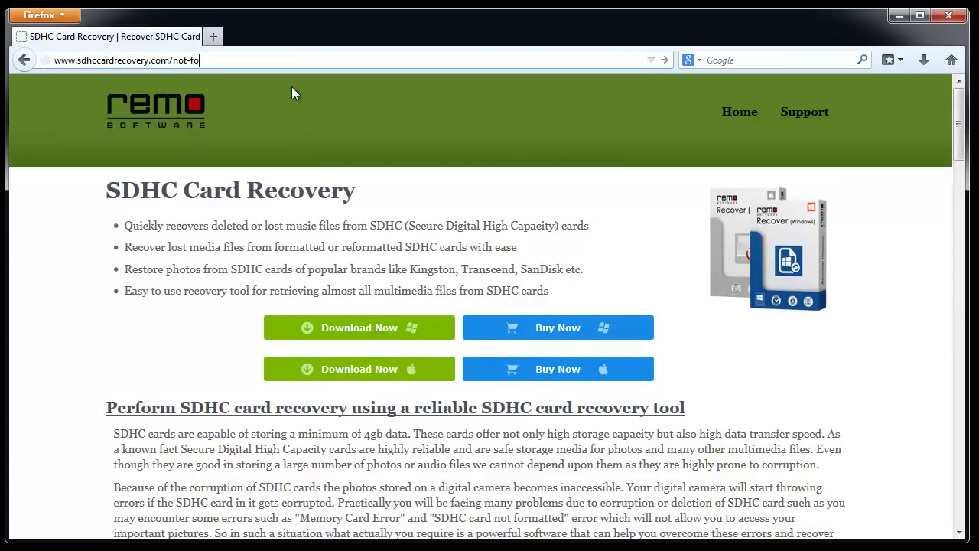
{"action": "type", "text": "rmatted-e"}
{"action": "type", "text": "rrors"}
{"action": "key", "text": "BackSpace"}
{"action": "key", "text": "BackSpace"}
{"action": "key", "text": "BackSpace"}
{"action": "type", "text": "or."}
{"action": "type", "text": "html"}
{"action": "key", "text": "Return"}
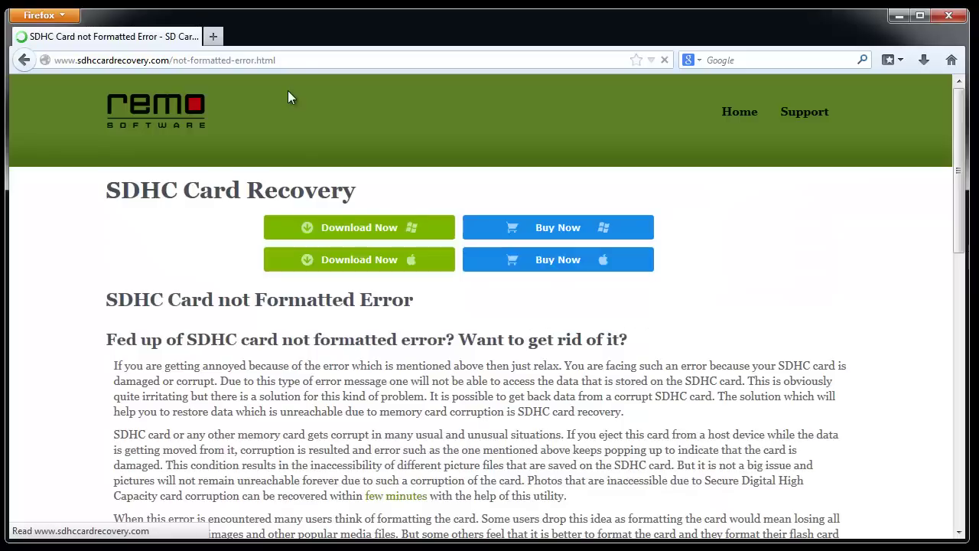
{"action": "left_click", "coordinate": [385, 230]}
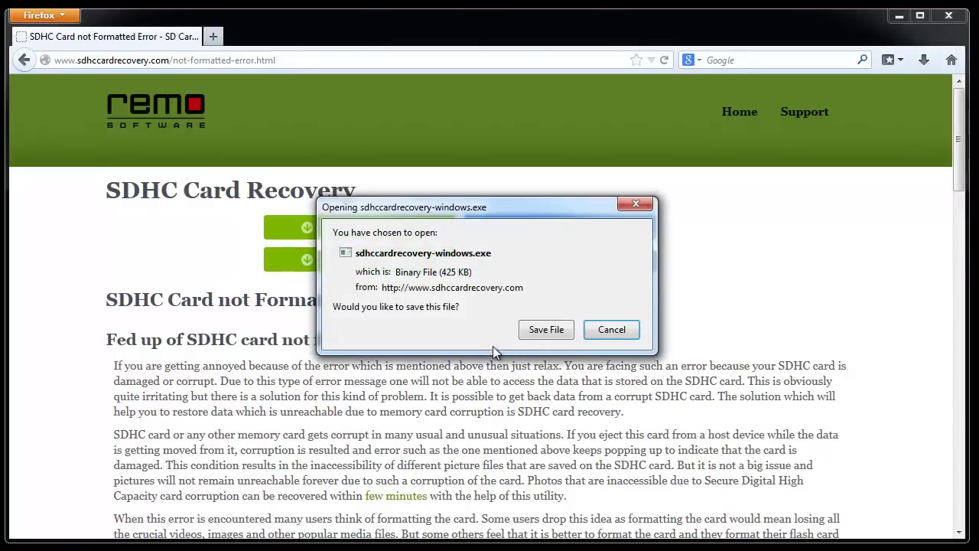
{"action": "left_click", "coordinate": [531, 330]}
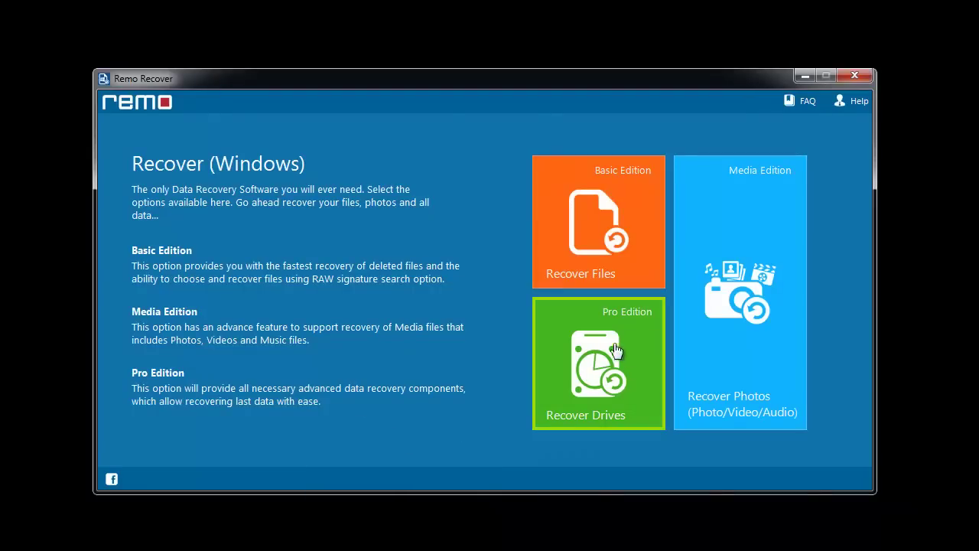
Run a Formatted / Reformatted Recovery scan of SD-CARD F: and choose the found NTFS - 1 disk.
{"action": "left_click", "coordinate": [598, 385]}
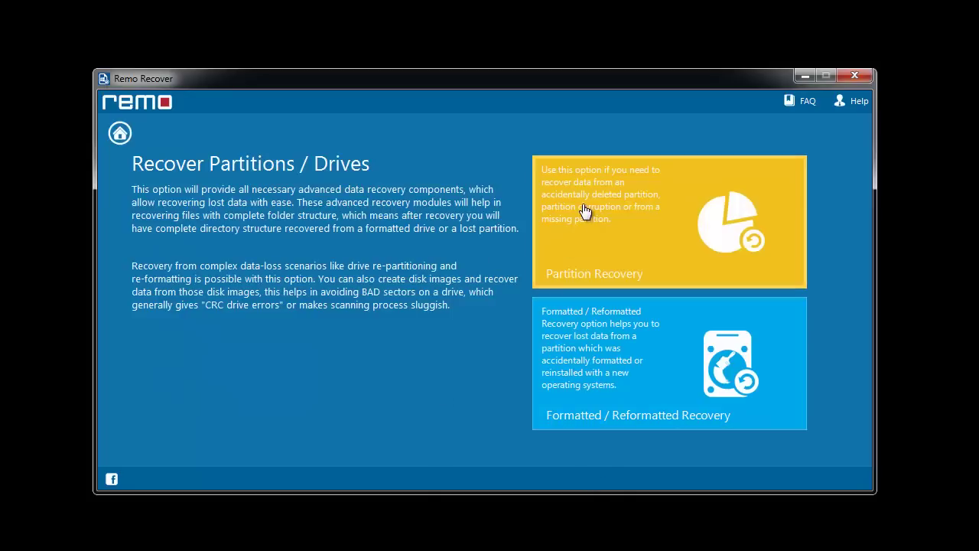
{"action": "left_click", "coordinate": [632, 374]}
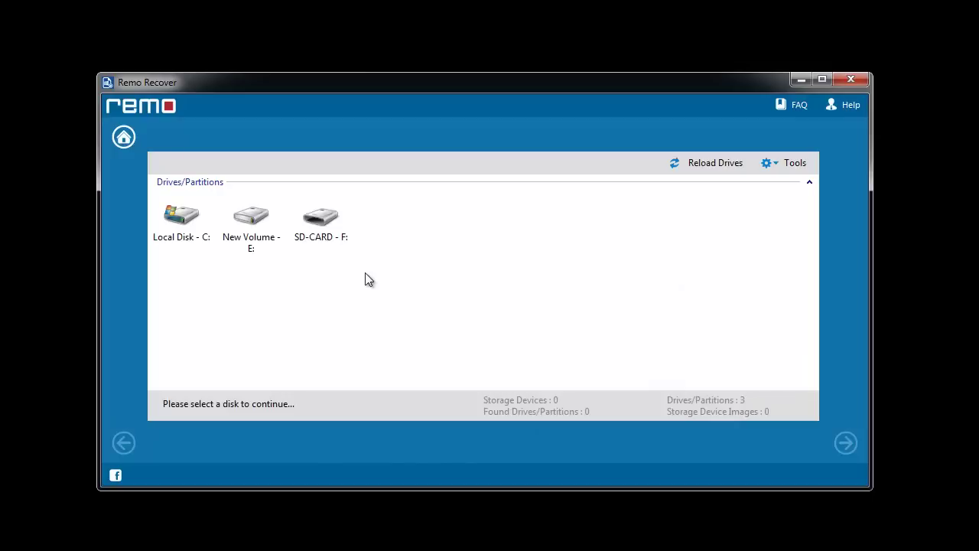
{"action": "left_click", "coordinate": [331, 243]}
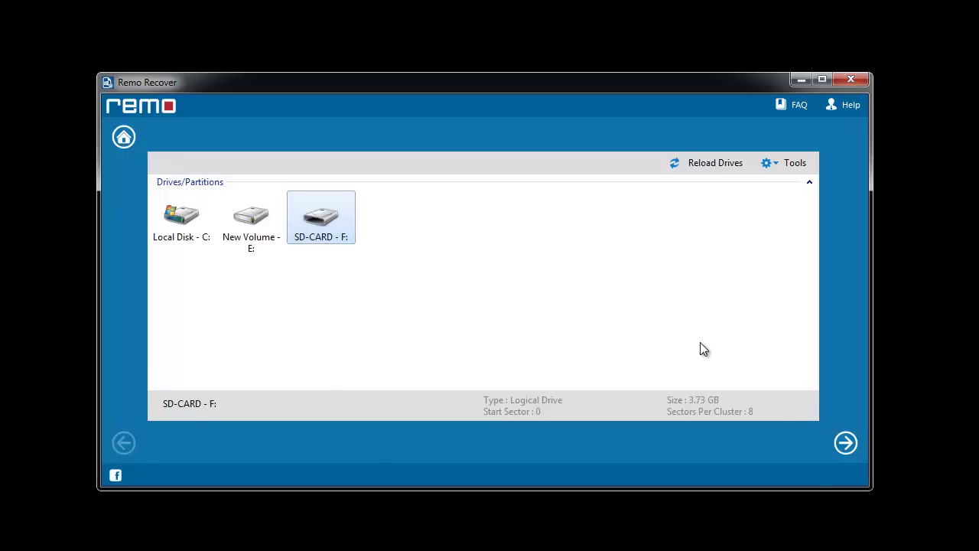
{"action": "left_click", "coordinate": [846, 444]}
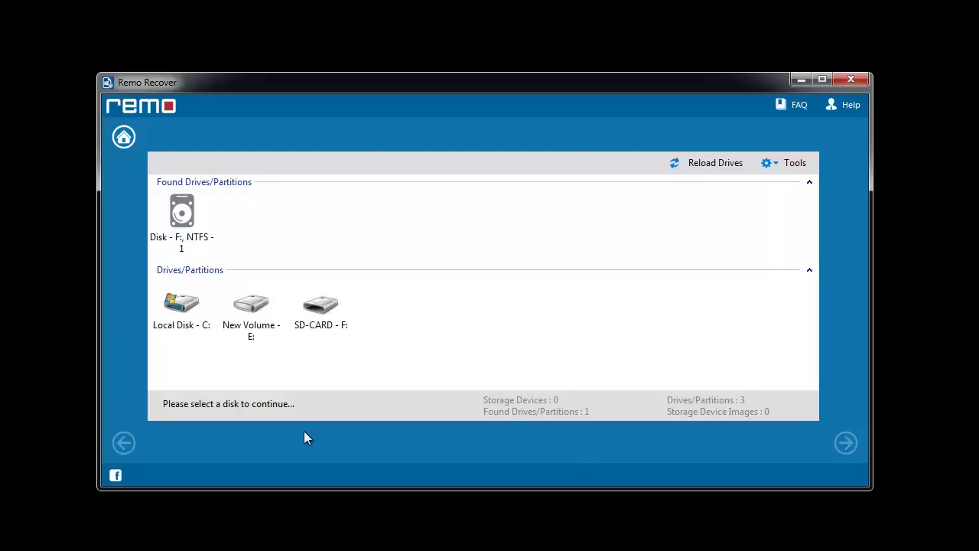
{"action": "left_click", "coordinate": [183, 241]}
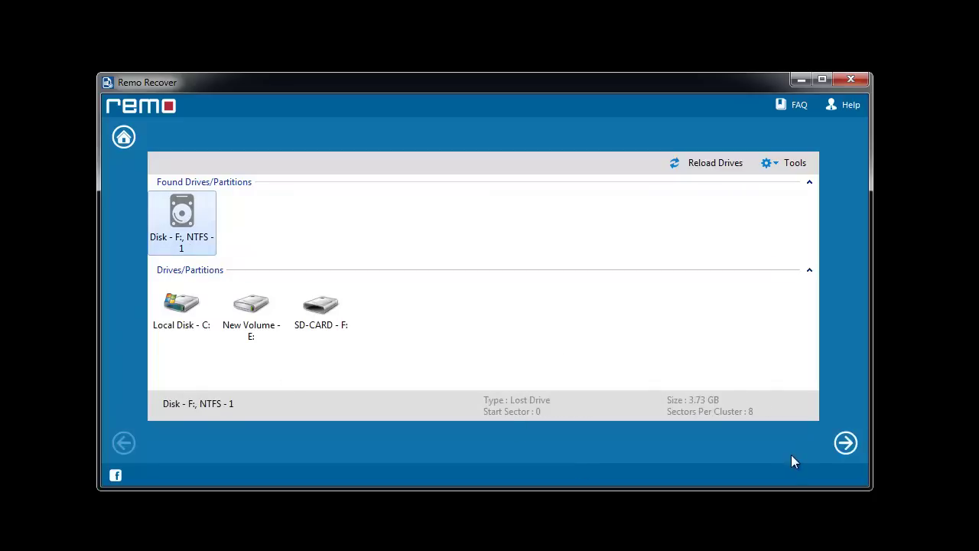
{"action": "left_click", "coordinate": [847, 446]}
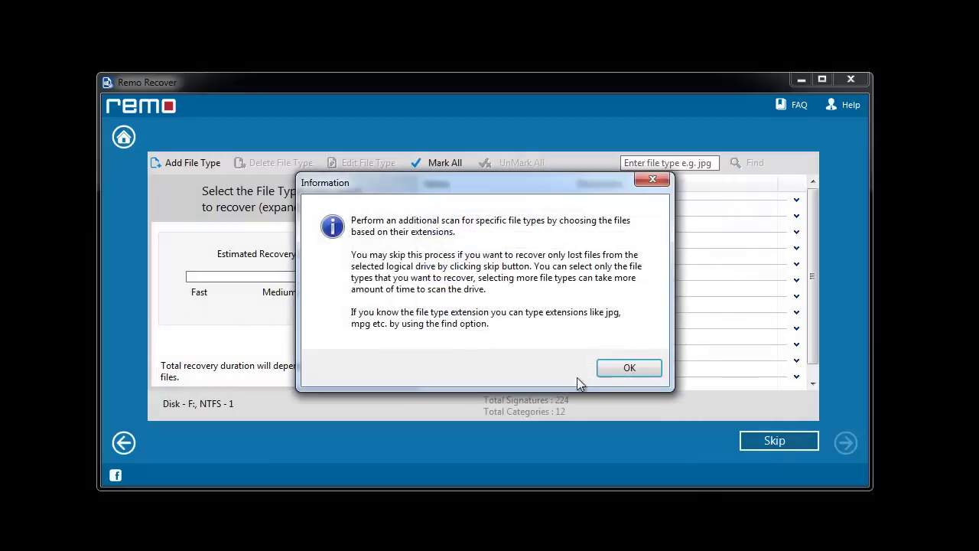
Expand Music and Video file types and mark .wmv and .mp3 for recovery.
{"action": "left_click", "coordinate": [619, 367]}
{"action": "left_click", "coordinate": [796, 233]}
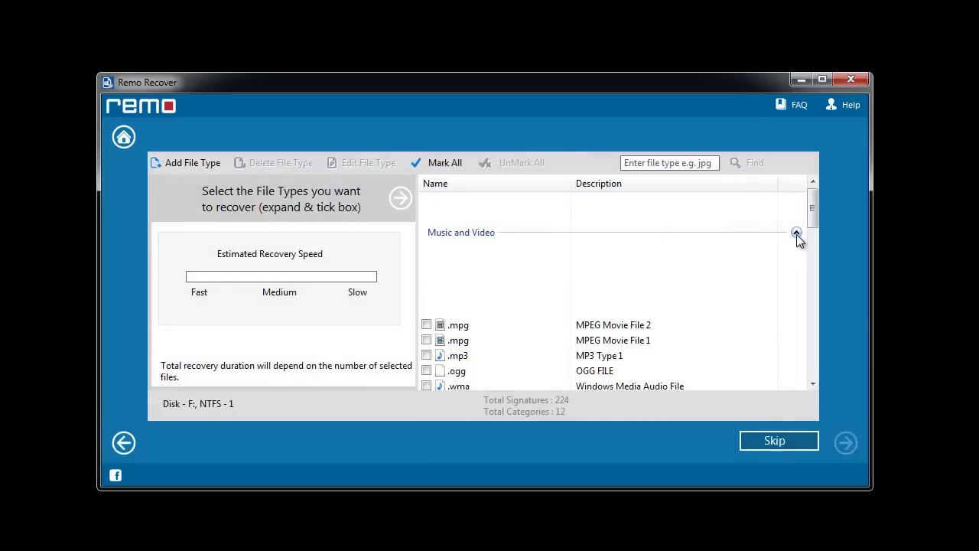
{"action": "left_click", "coordinate": [426, 247]}
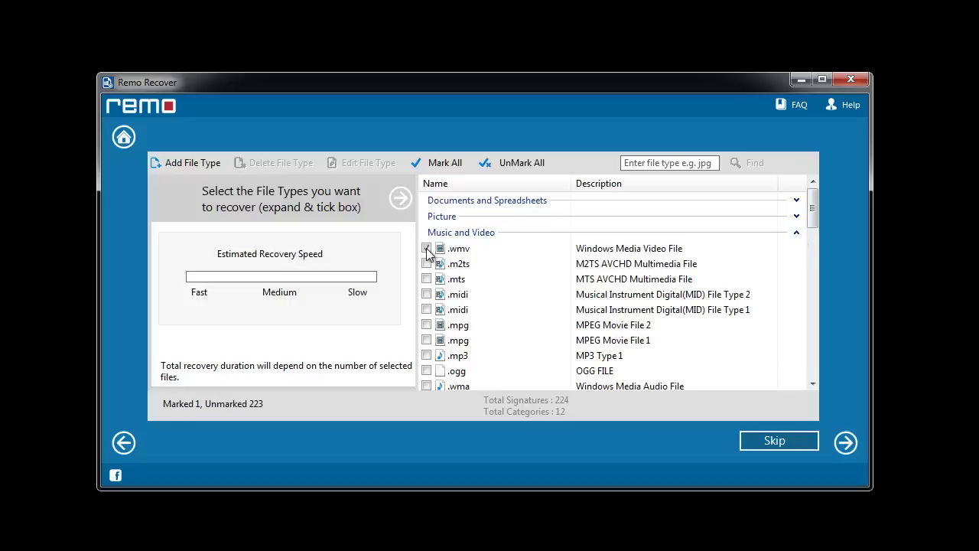
{"action": "left_click", "coordinate": [426, 355]}
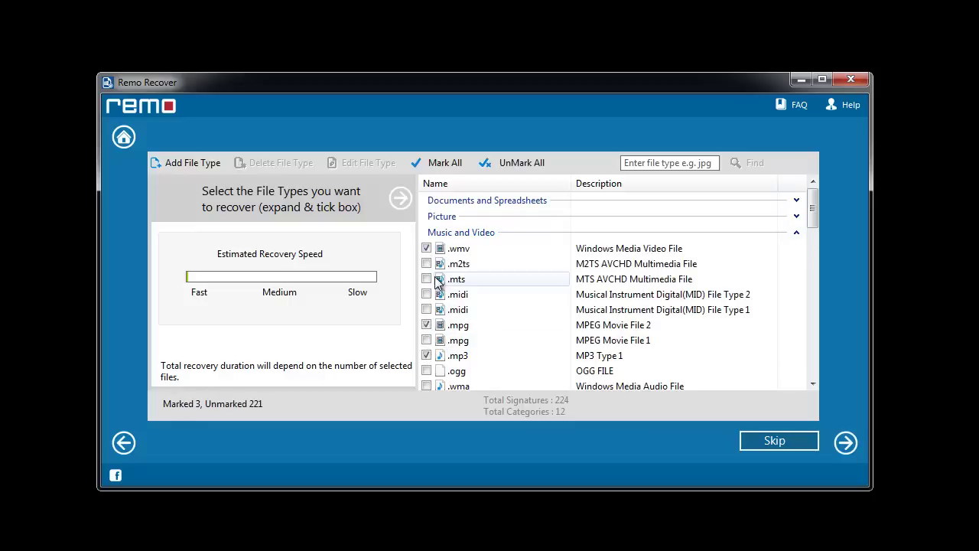
Add .mp4, .3gp and .avi, then search the card for lost data.
{"action": "scroll", "coordinate": [497, 306], "scroll_direction": "down", "scroll_amount": 5}
{"action": "left_click", "coordinate": [426, 320]}
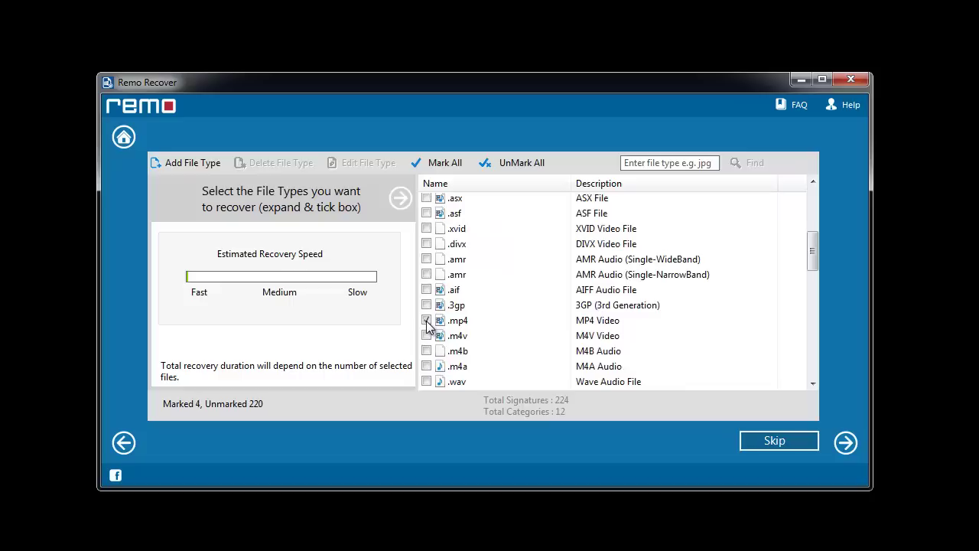
{"action": "left_click", "coordinate": [426, 305]}
{"action": "scroll", "coordinate": [764, 318], "scroll_direction": "down", "scroll_amount": 8}
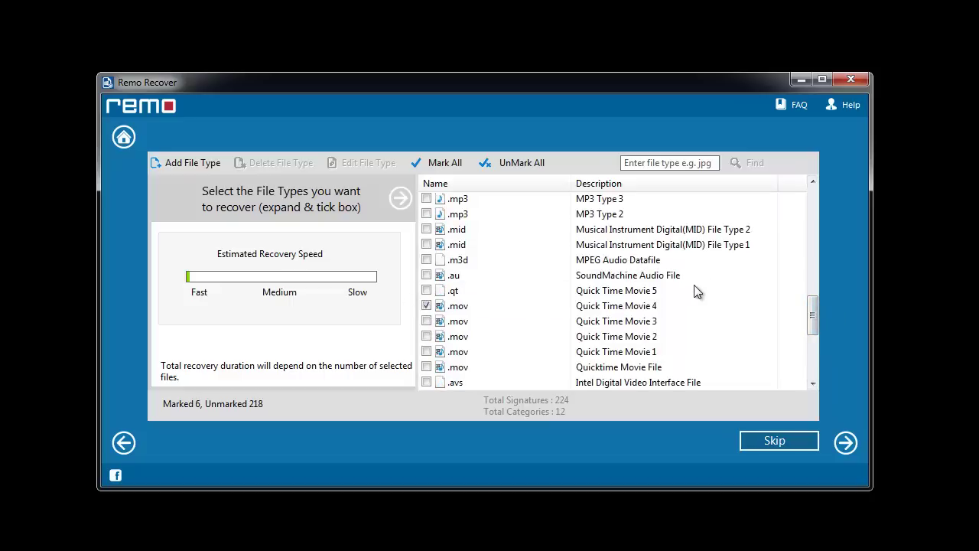
{"action": "left_click_drag", "start_coordinate": [812, 310], "coordinate": [813, 327]}
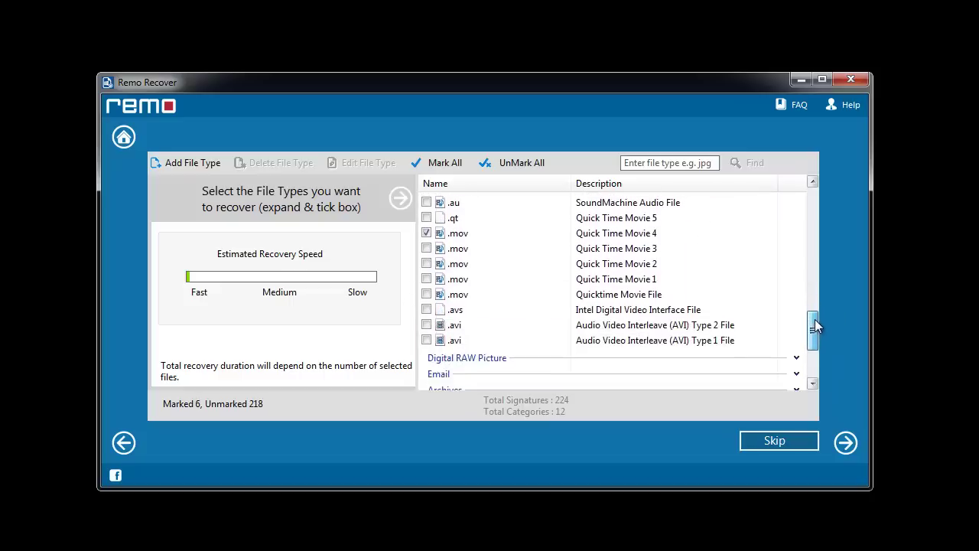
{"action": "left_click", "coordinate": [426, 309]}
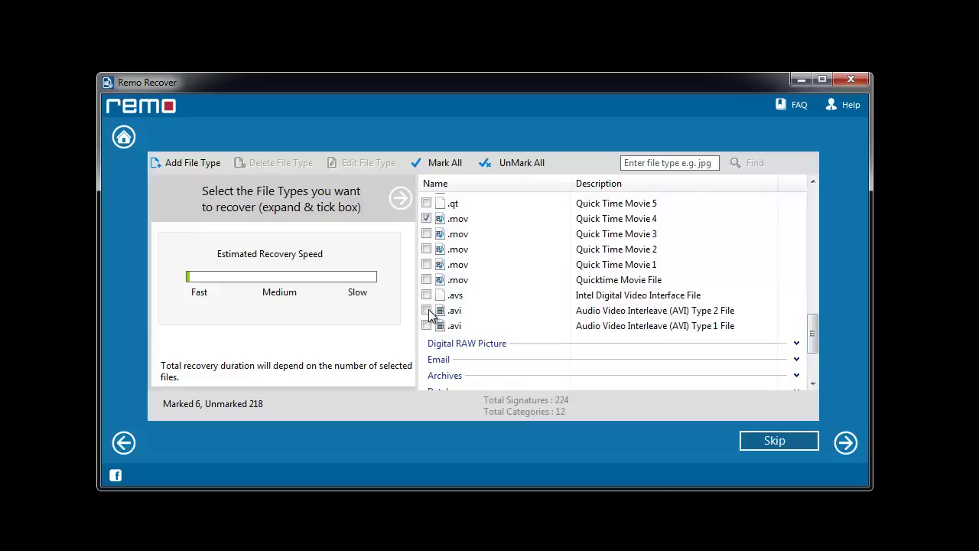
{"action": "left_click", "coordinate": [841, 442]}
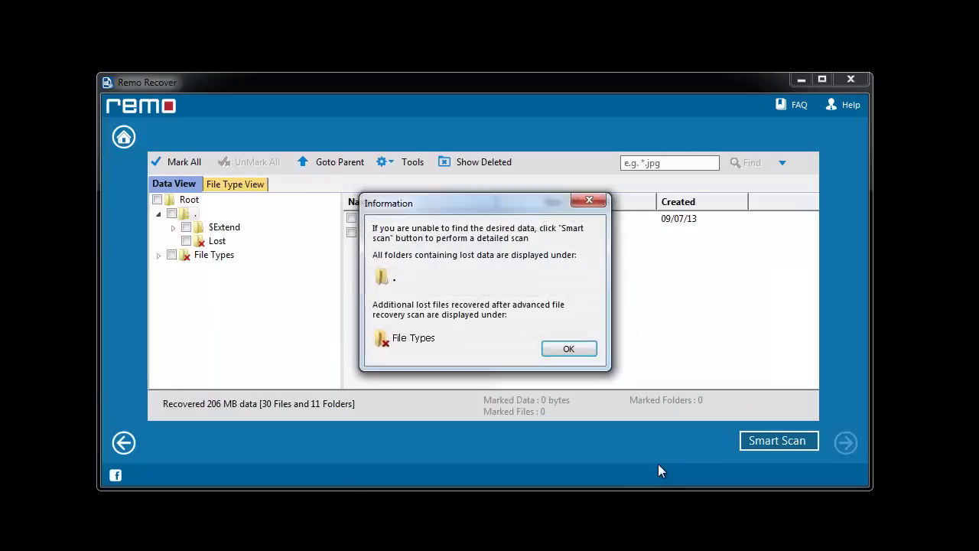
Show recovered files by File Types and open the mp3[22] > mp3[1-22] folder.
{"action": "left_click", "coordinate": [572, 350]}
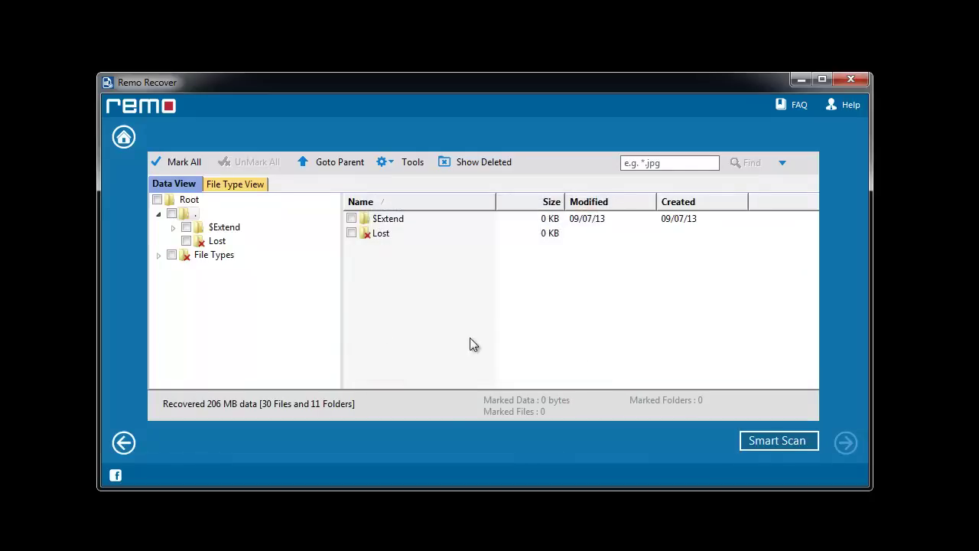
{"action": "left_click", "coordinate": [214, 255]}
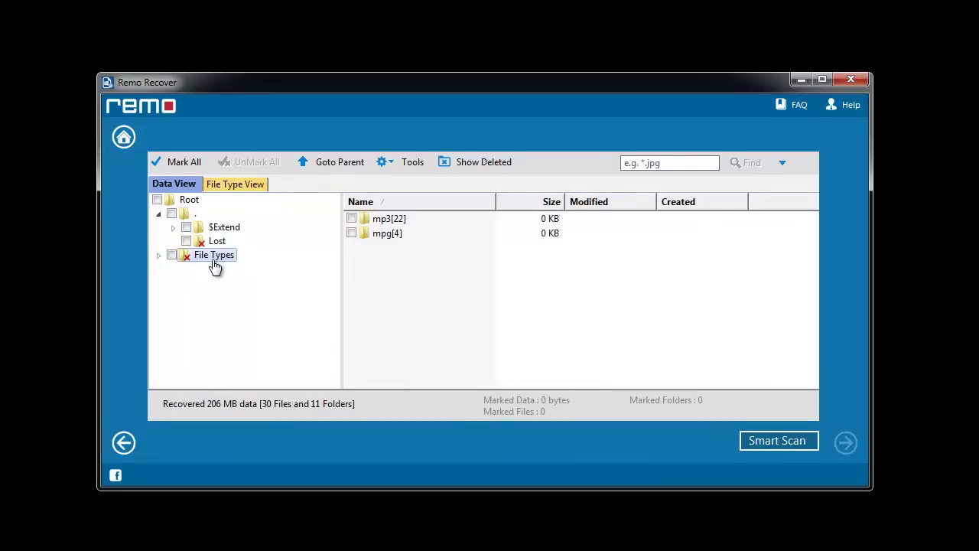
{"action": "double_click", "coordinate": [390, 220]}
{"action": "double_click", "coordinate": [392, 219]}
Tick eleven recovered MP3 files, then open the mpg[4] > mpg[1-4] folder.
{"action": "left_click", "coordinate": [351, 219]}
{"action": "scroll", "coordinate": [353, 239], "scroll_direction": "down", "scroll_amount": 3}
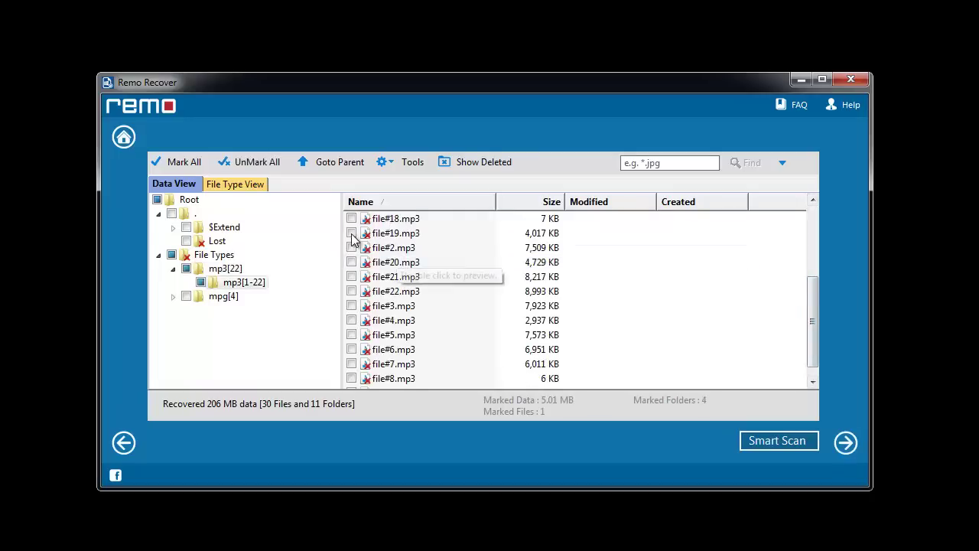
{"action": "left_click", "coordinate": [352, 247]}
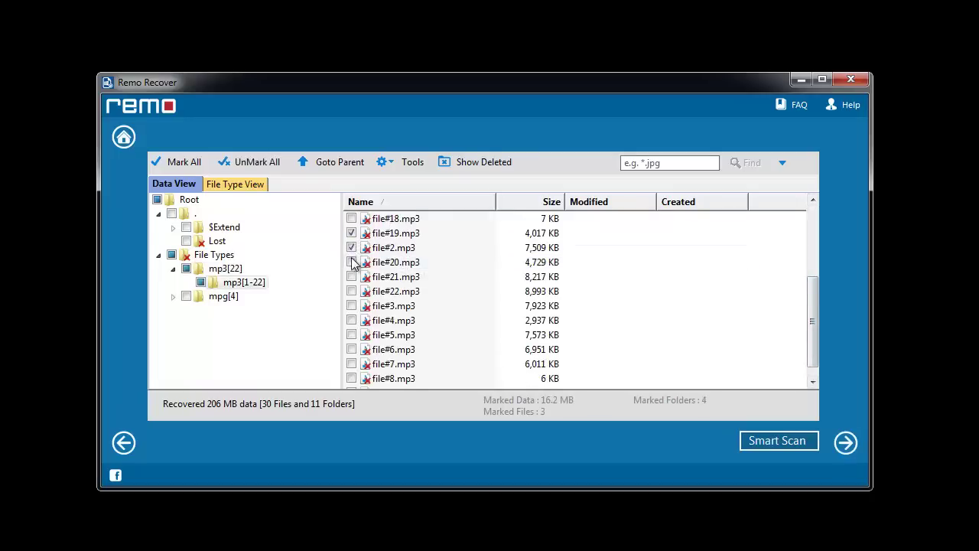
{"action": "left_click", "coordinate": [352, 277]}
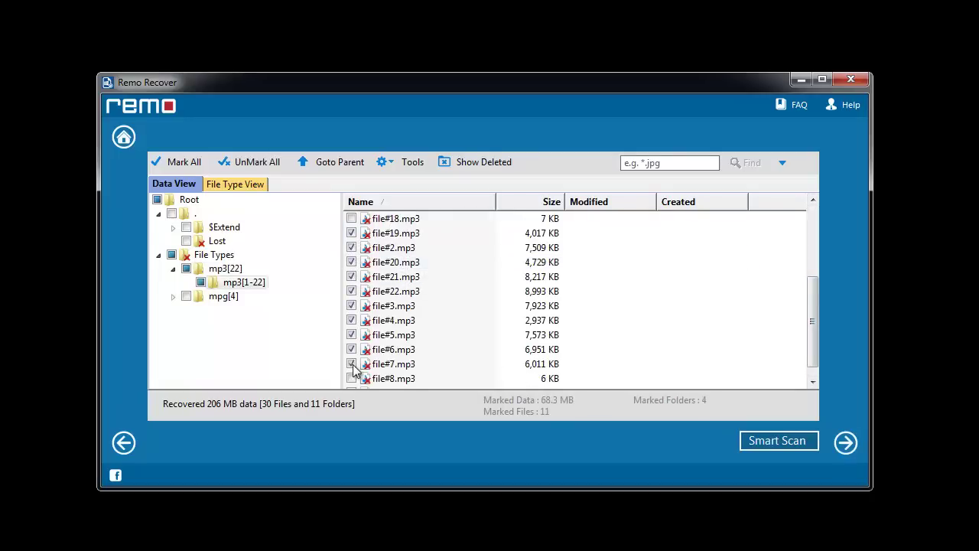
{"action": "left_click_drag", "start_coordinate": [811, 312], "coordinate": [824, 225]}
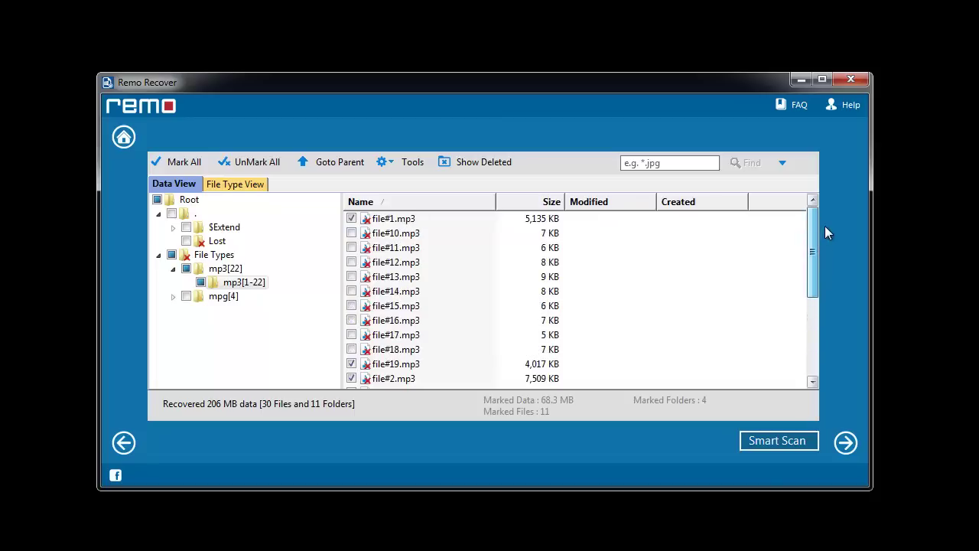
{"action": "left_click", "coordinate": [226, 298]}
{"action": "double_click", "coordinate": [377, 228]}
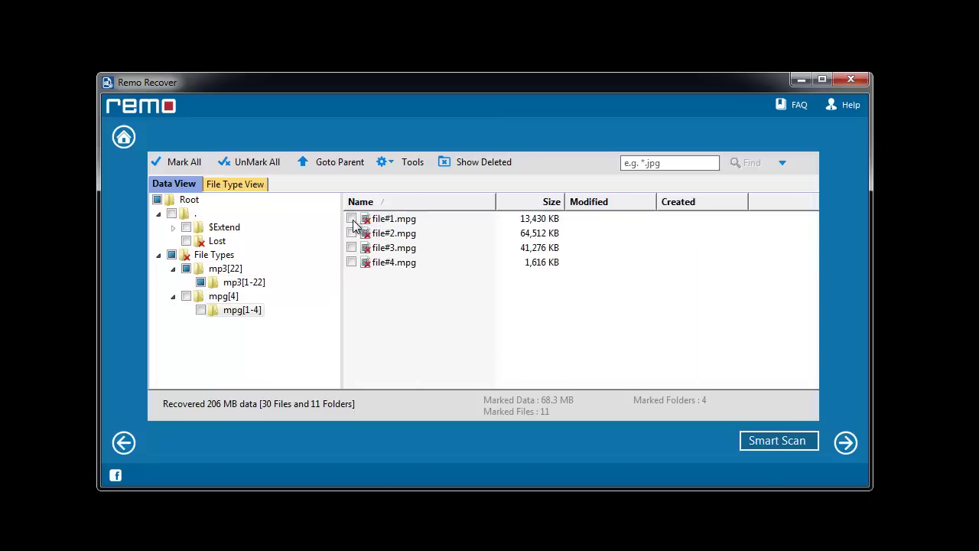
Mark recovered MPG files and continue to the save options.
{"action": "left_click", "coordinate": [351, 219]}
{"action": "left_click", "coordinate": [351, 248]}
{"action": "left_click", "coordinate": [351, 263]}
{"action": "left_click", "coordinate": [845, 442]}
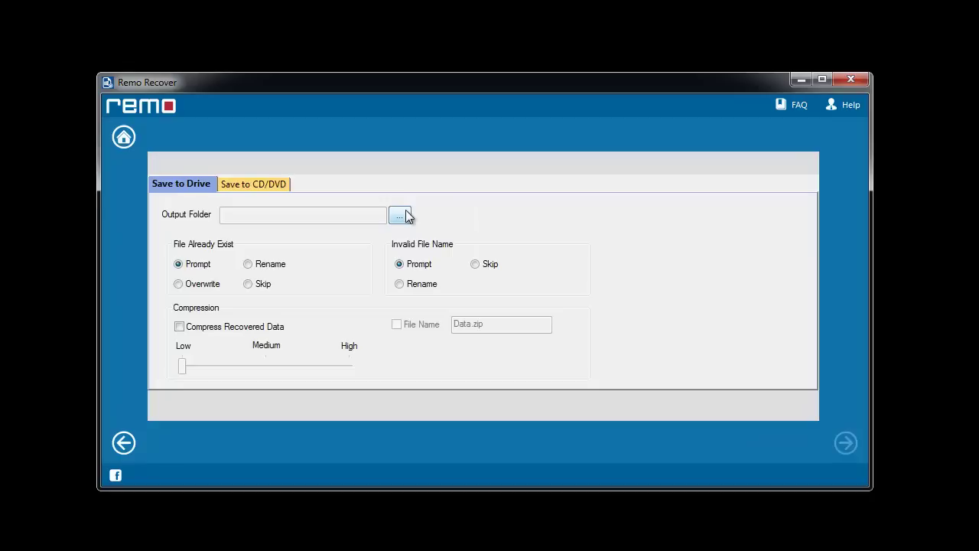
Set New Volume (E:) as the output folder and save the marked files there.
{"action": "left_click", "coordinate": [401, 216]}
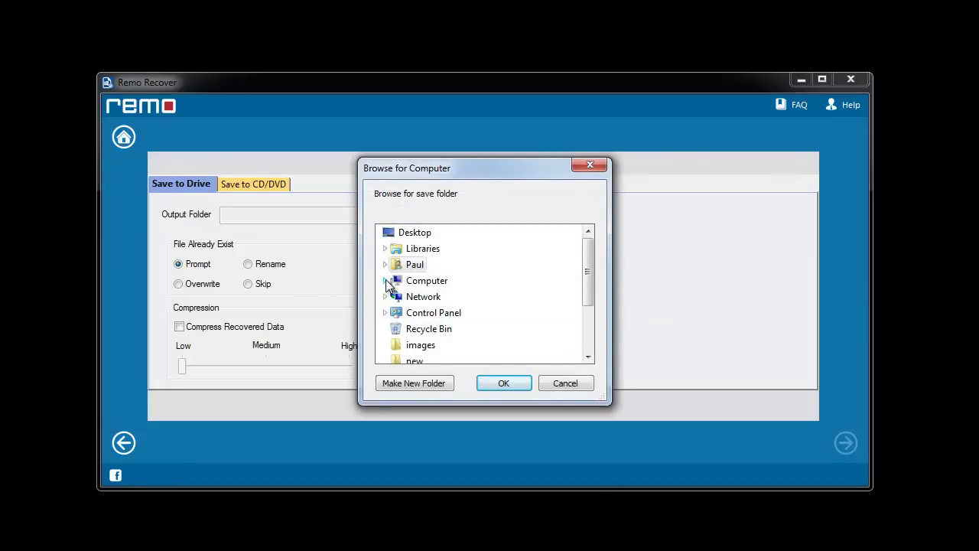
{"action": "left_click", "coordinate": [424, 283]}
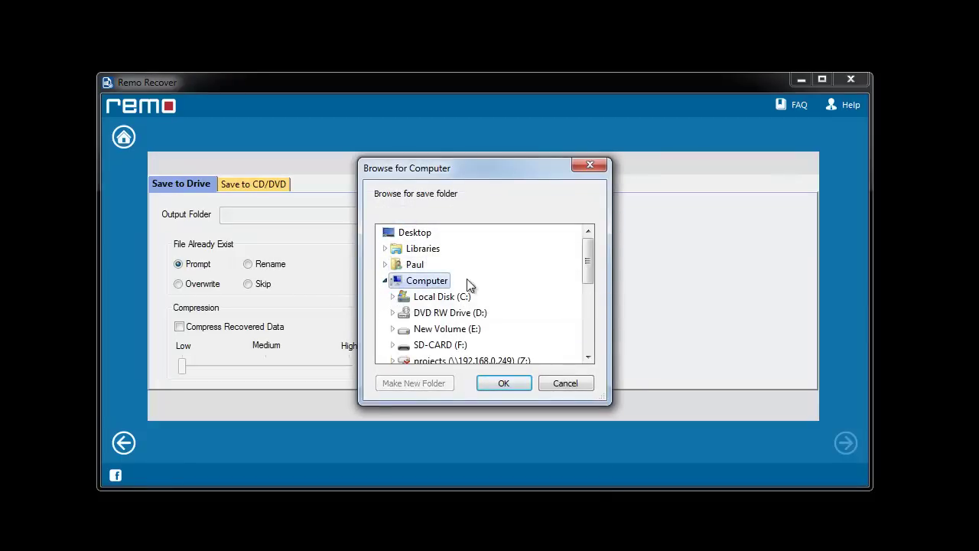
{"action": "mouse_move", "coordinate": [447, 329]}
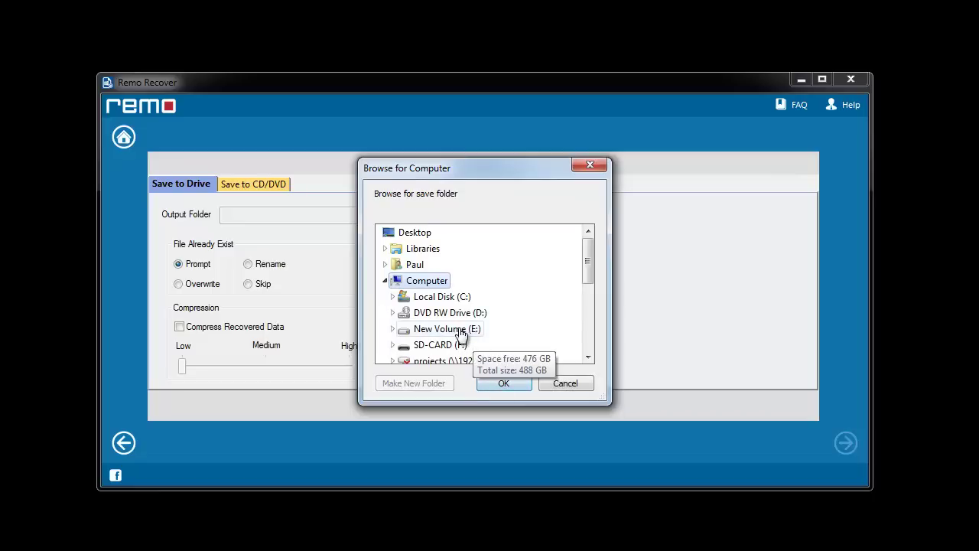
{"action": "left_click", "coordinate": [460, 330]}
{"action": "left_click", "coordinate": [501, 383]}
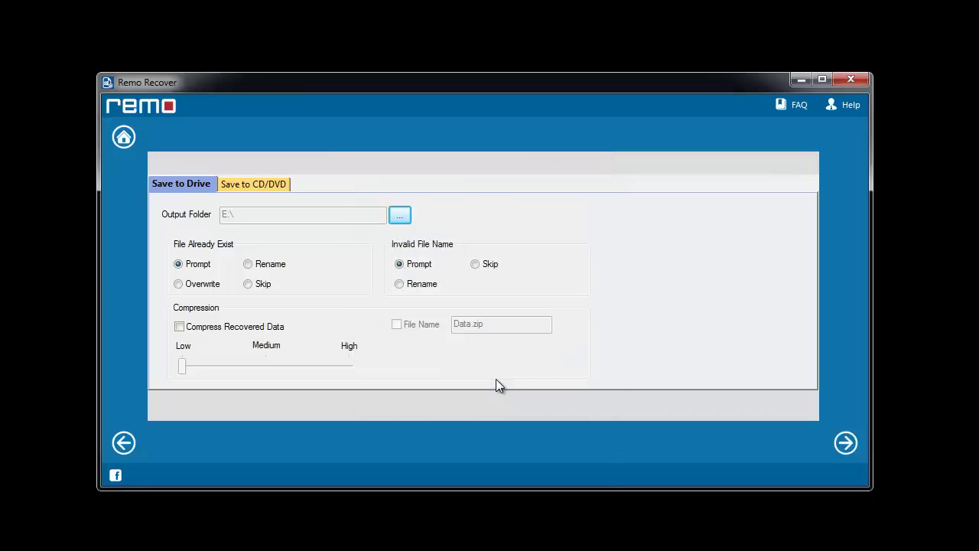
{"action": "left_click", "coordinate": [844, 443]}
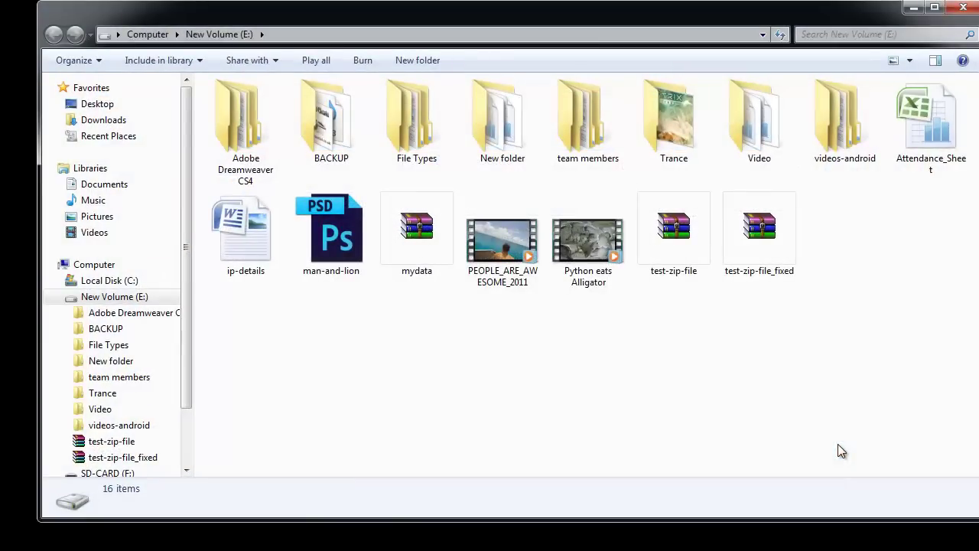
Open File Types > mp3[22] > mp3[1-22] on E: and play file#19 to verify it.
{"action": "left_click", "coordinate": [422, 153]}
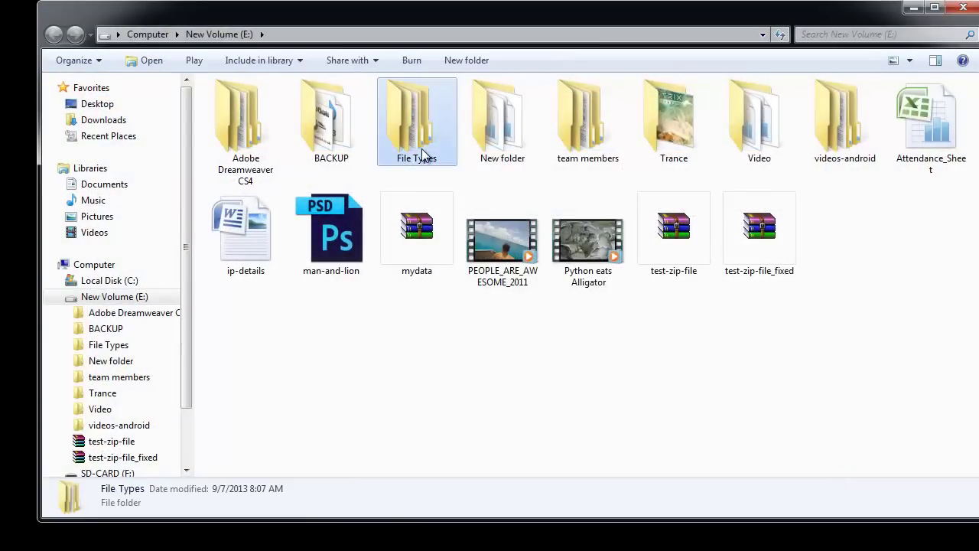
{"action": "double_click", "coordinate": [422, 153]}
{"action": "double_click", "coordinate": [235, 110]}
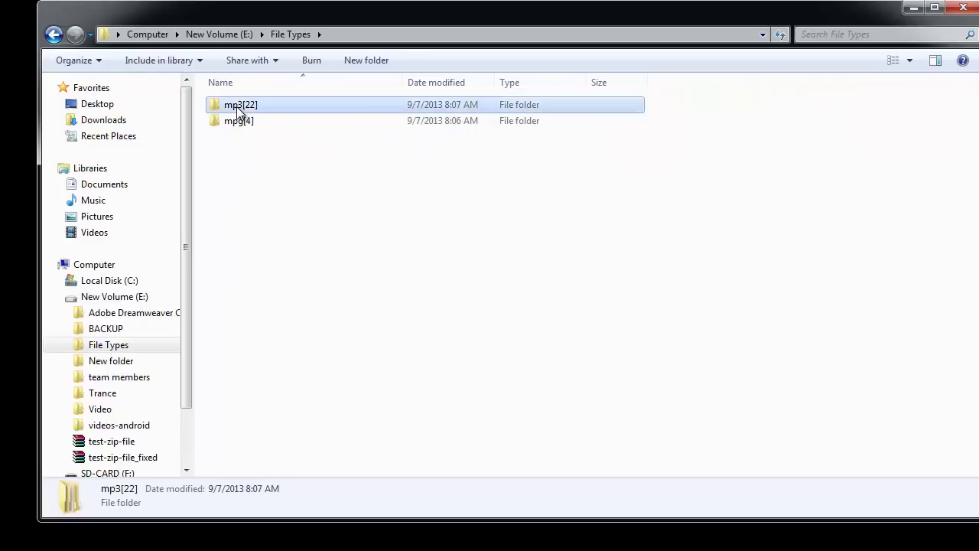
{"action": "double_click", "coordinate": [239, 112]}
{"action": "double_click", "coordinate": [229, 217]}
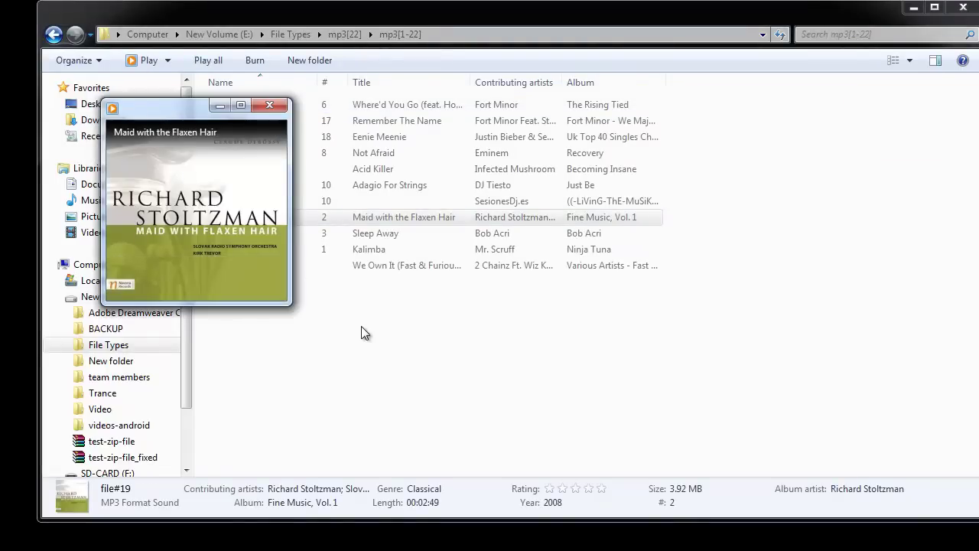
{"action": "left_click", "coordinate": [269, 105]}
{"action": "left_click", "coordinate": [303, 320]}
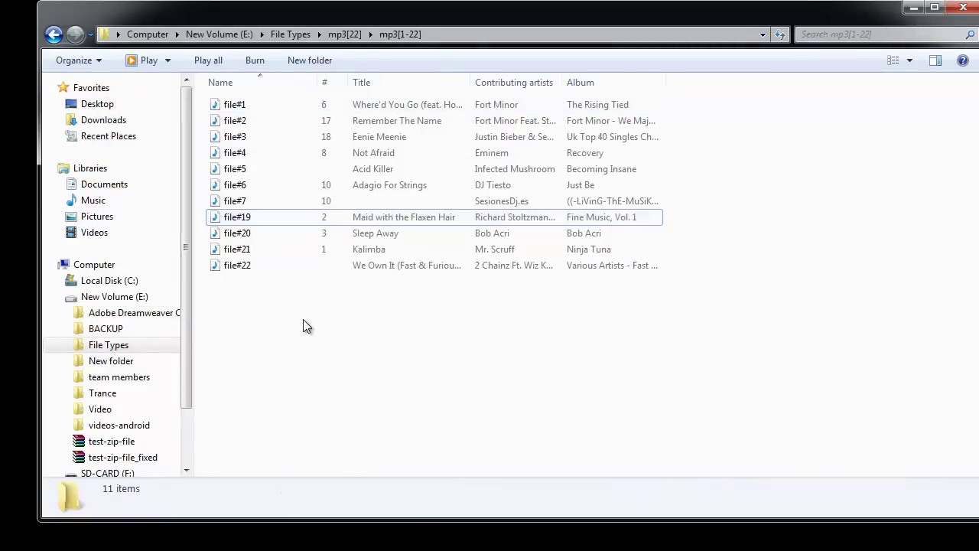